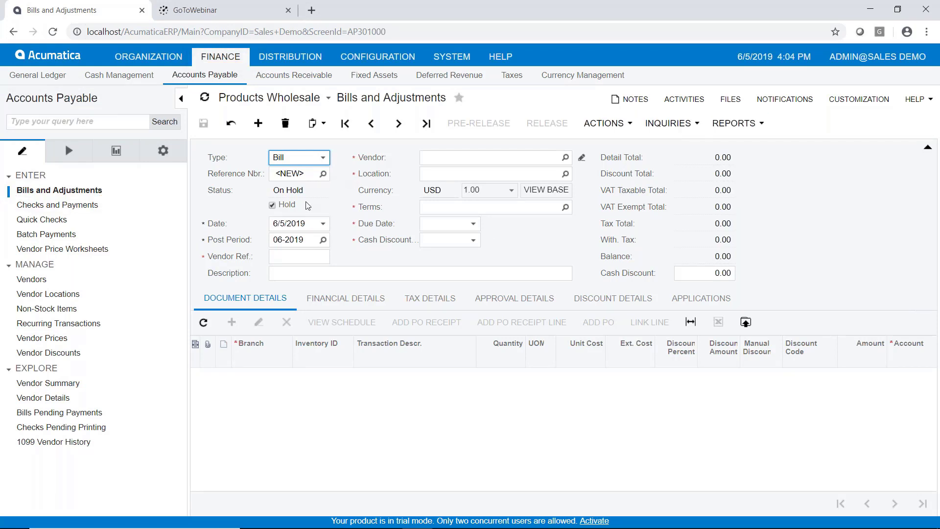
# - Enter vendor ref 313232, description 'Repair of Truck #212', and vendor Anders Auto Repair on the bill
pyautogui.click(290, 258)
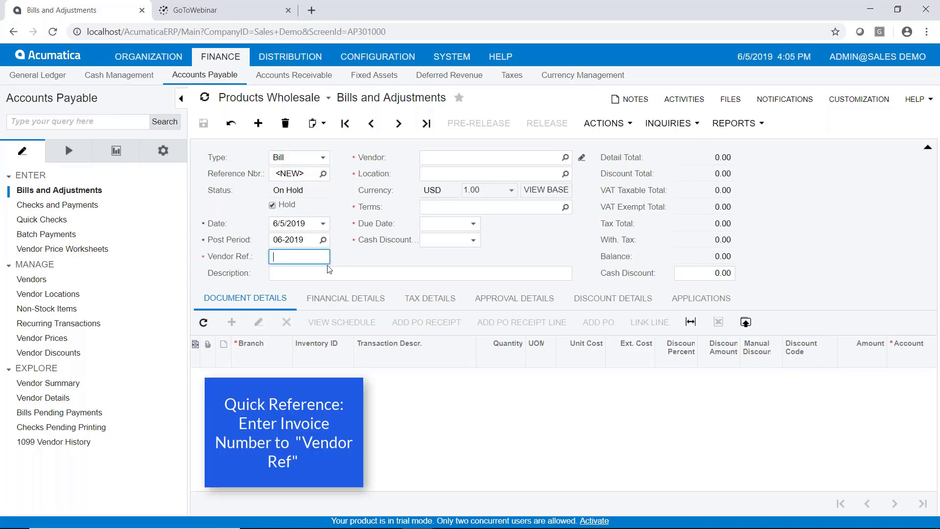
pyautogui.write('313232')
pyautogui.press('Tab')
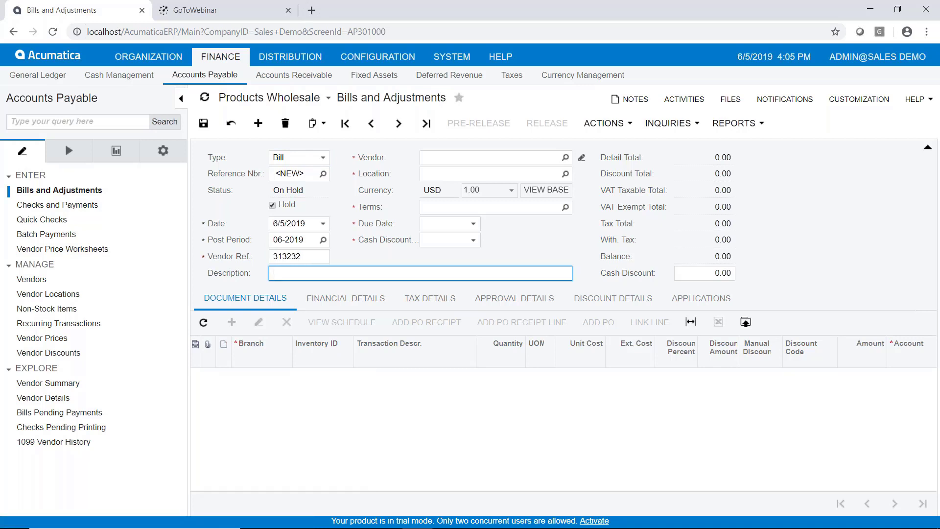
pyautogui.write('Repair of Truck #212')
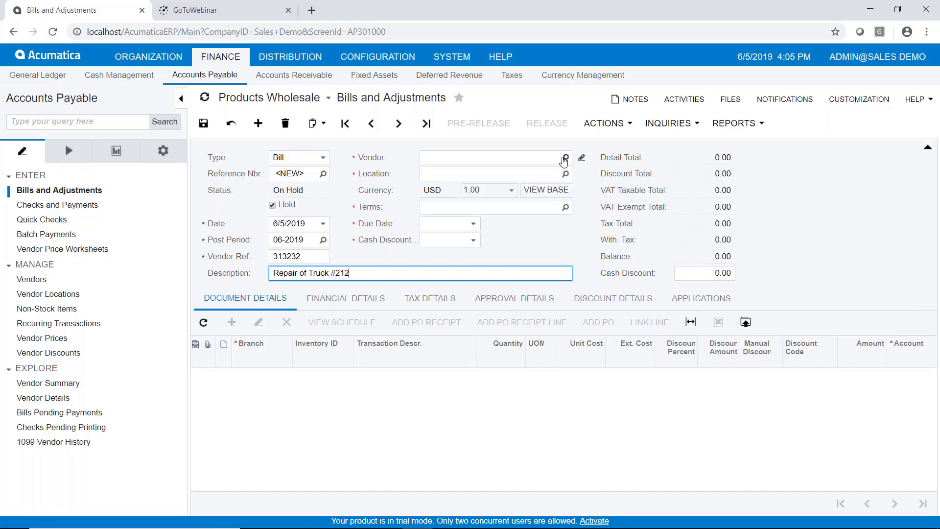
pyautogui.click(564, 159)
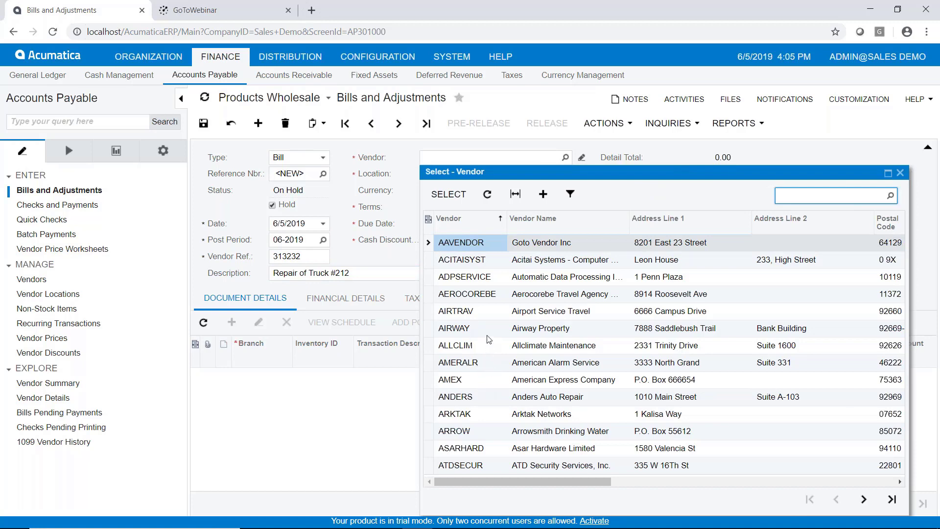
pyautogui.doubleClick(505, 399)
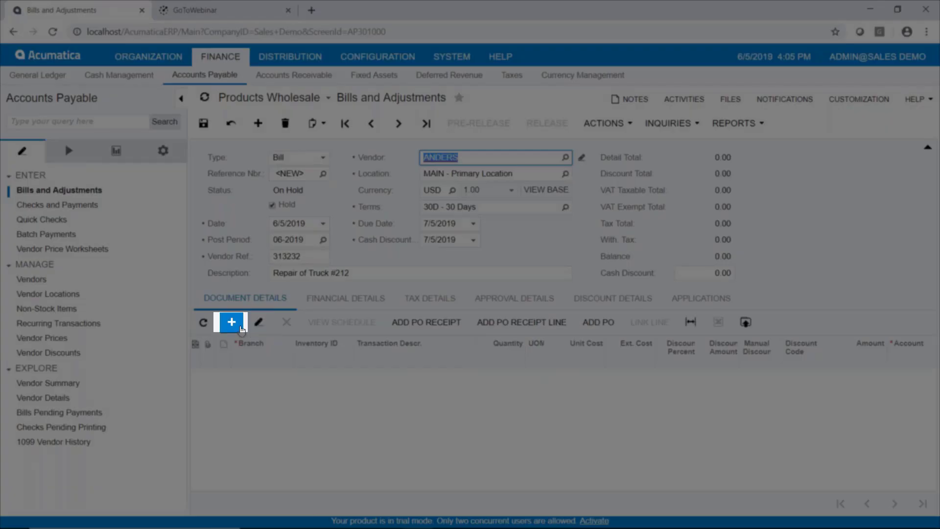
# - Add a detail line 'Repair of Truck #212' with an extended cost of 1,200
pyautogui.click(234, 323)
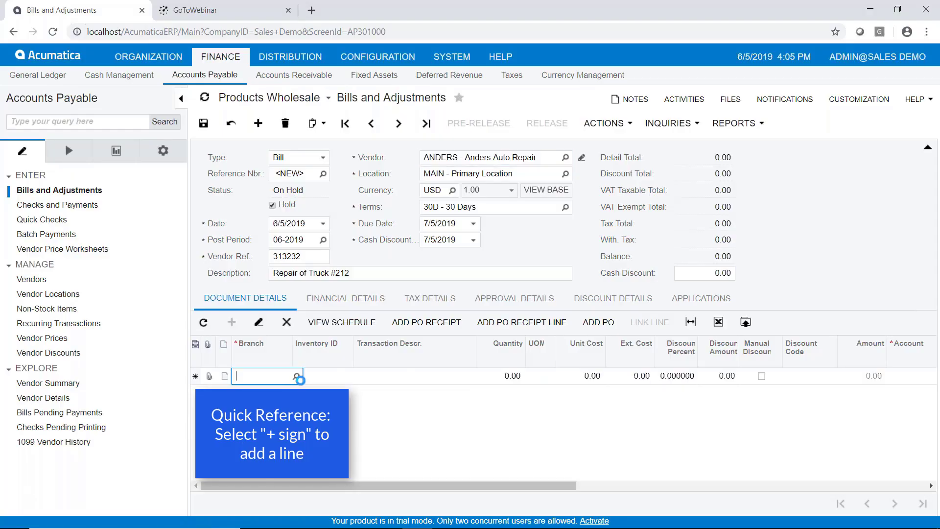
pyautogui.click(342, 381)
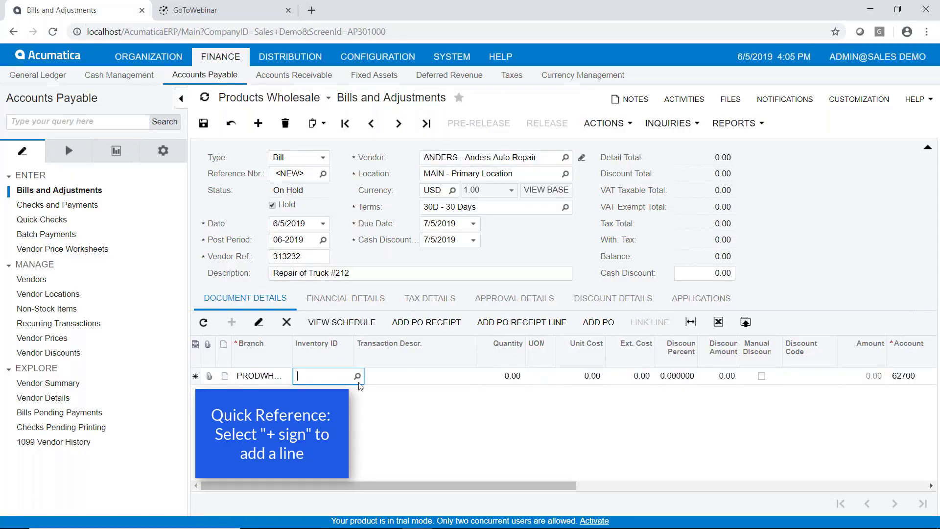
pyautogui.click(410, 380)
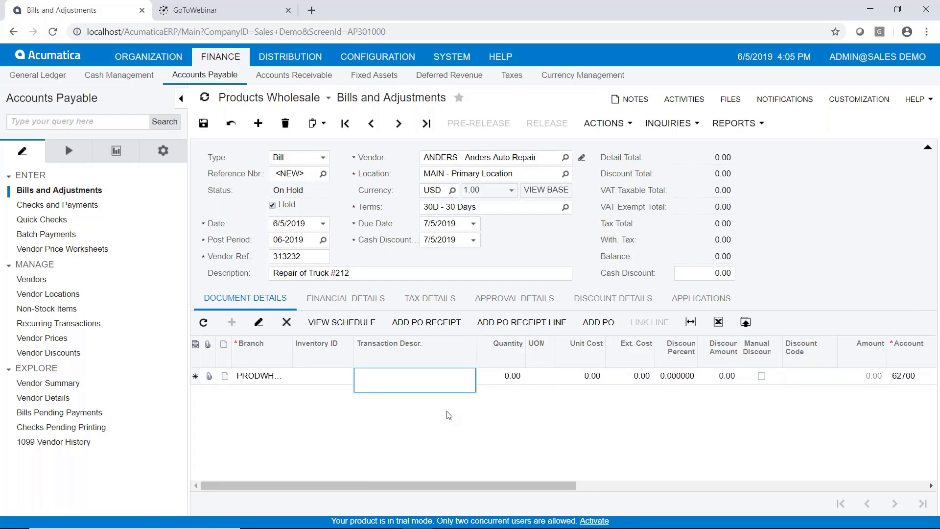
pyautogui.write('Repair of Truck #212')
pyautogui.click(619, 381)
pyautogui.write('1,2')
pyautogui.write('00')
pyautogui.press('Tab')
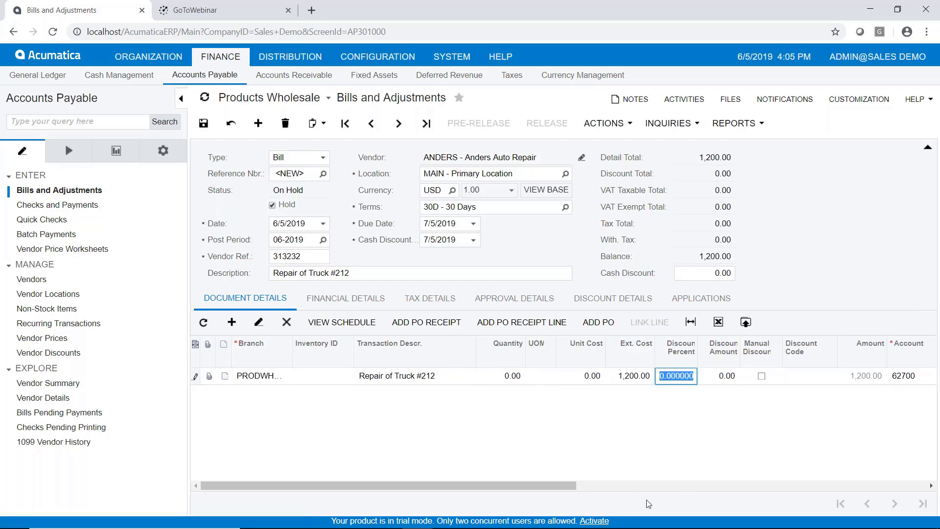
pyautogui.moveTo(568, 489); pyautogui.dragTo(690, 489)
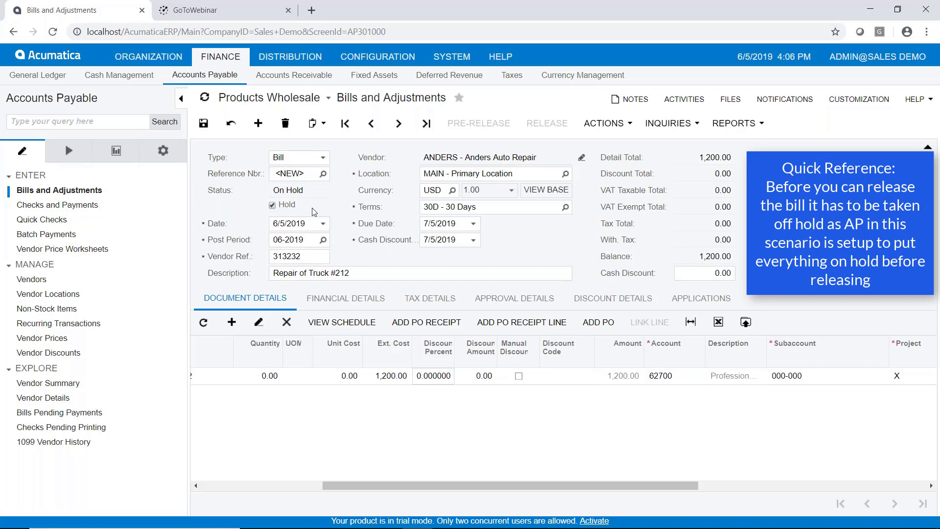
# - Clear Hold, release the bill, and begin a Pay Bill/Apply Adjustment check payment
pyautogui.click(272, 206)
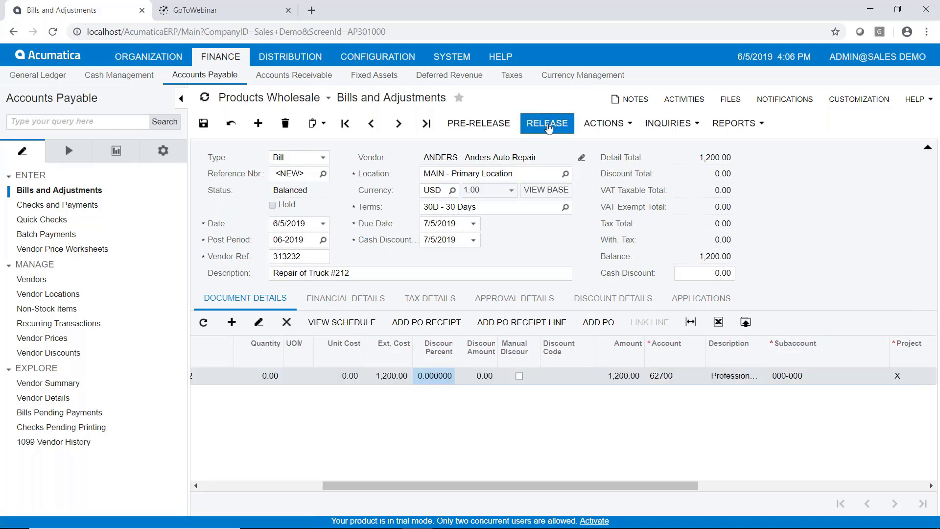
pyautogui.click(548, 124)
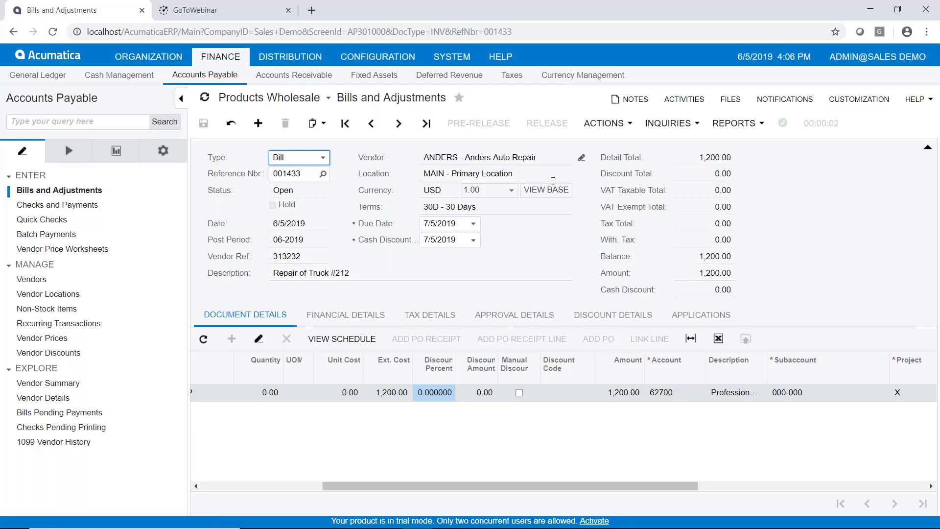
pyautogui.click(615, 130)
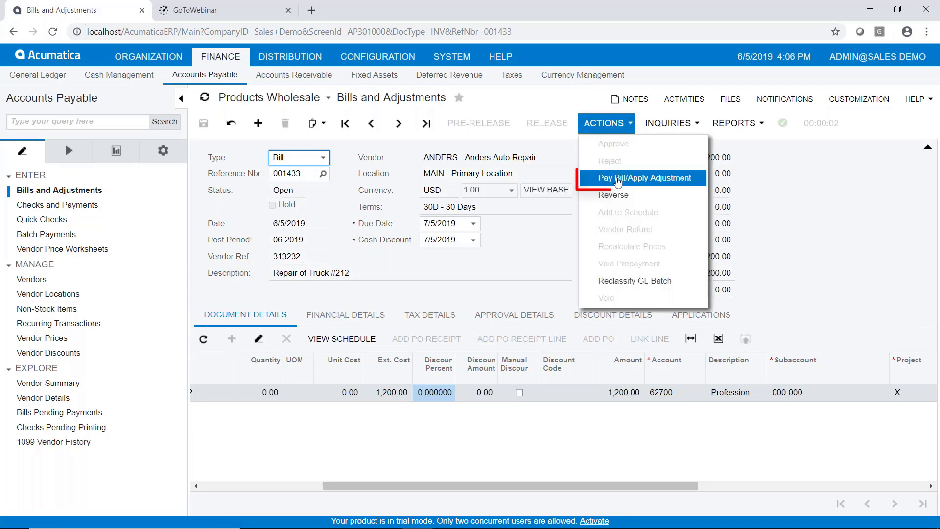
pyautogui.click(616, 179)
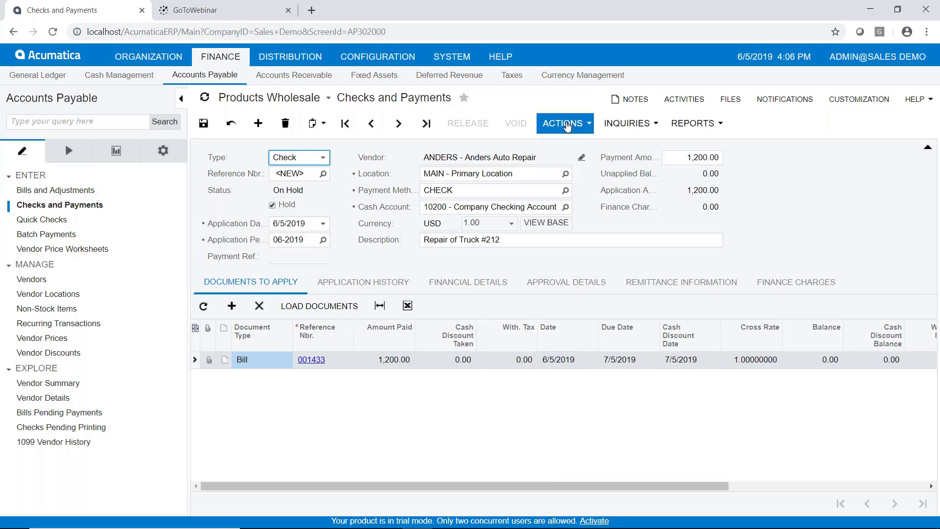
# - Remove the check from hold and process it for printing on Process Payments / Print Checks
pyautogui.click(566, 125)
pyautogui.click(570, 143)
pyautogui.click(565, 123)
pyautogui.click(577, 178)
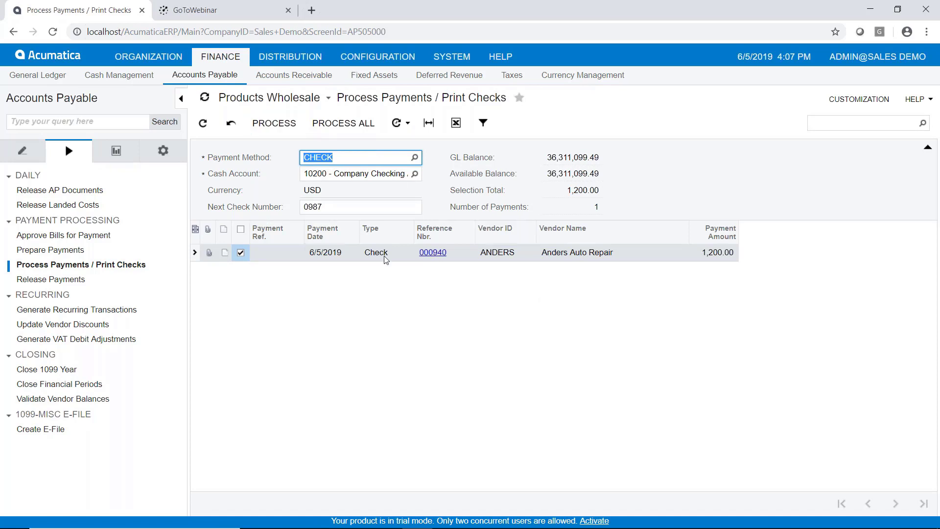
pyautogui.click(273, 123)
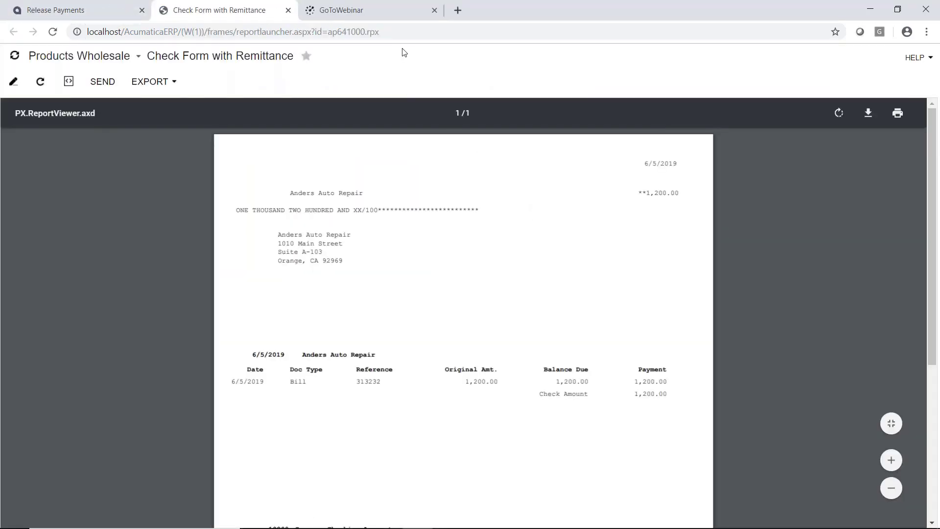
# - Close the check form and process the release of check 0987 for 1,200.00
pyautogui.click(288, 11)
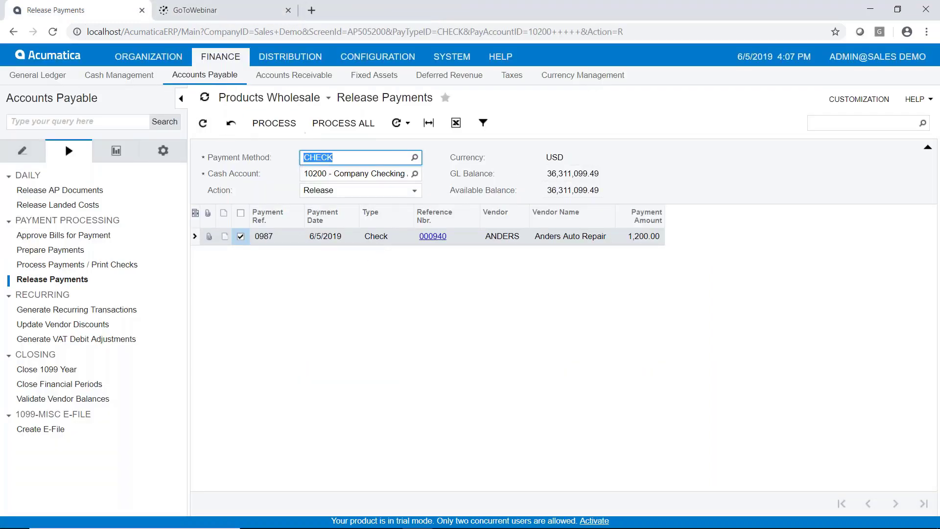
pyautogui.click(274, 123)
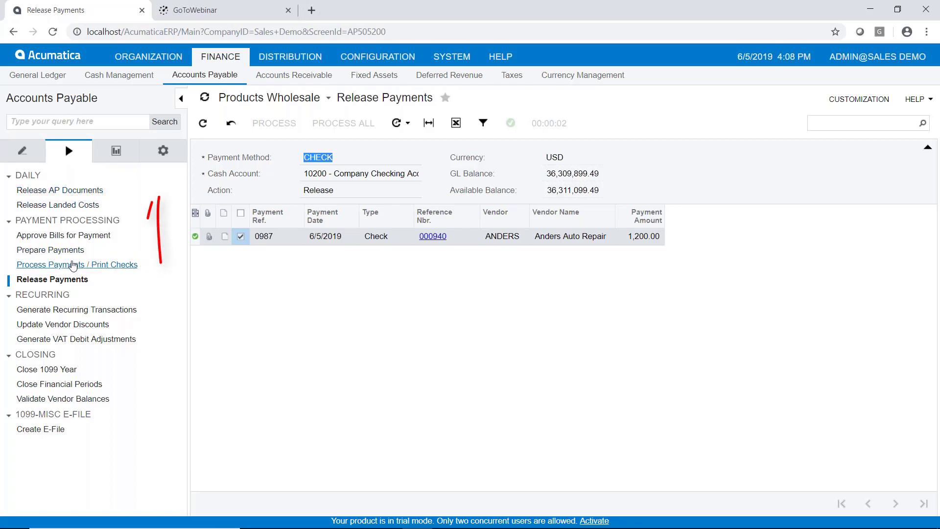
# - On Release AP Documents, select payroll bills 001346 and 001347 and release them
pyautogui.click(70, 194)
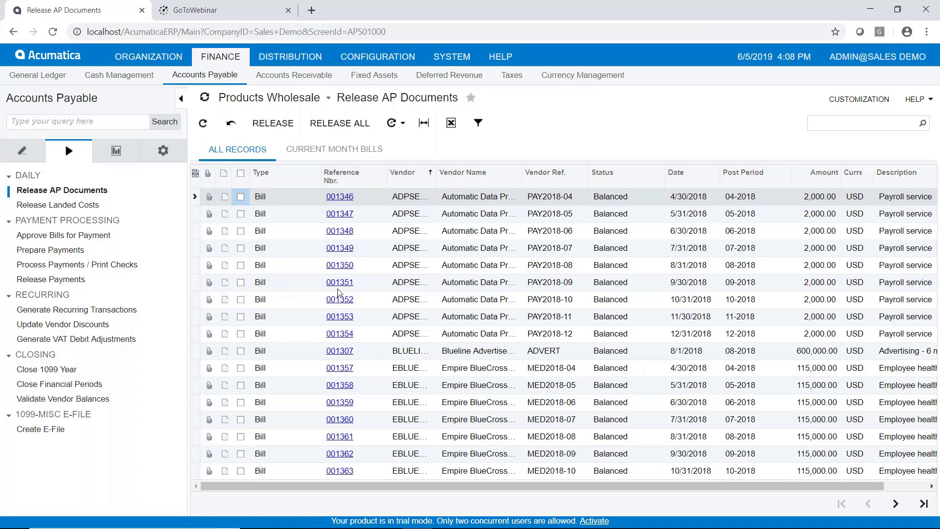
pyautogui.click(241, 197)
pyautogui.click(240, 214)
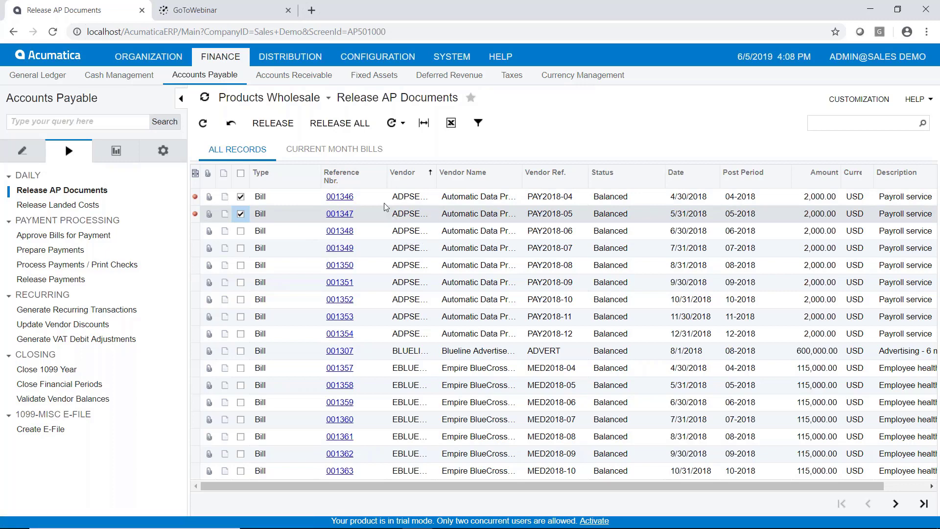
pyautogui.click(281, 129)
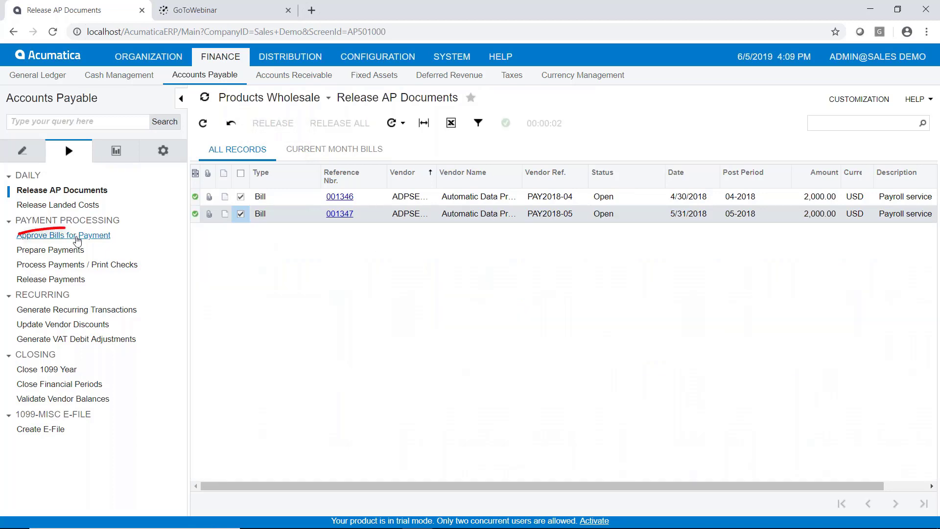
# - Approve bills 001296 and 001309 for payment and save the approvals
pyautogui.click(78, 238)
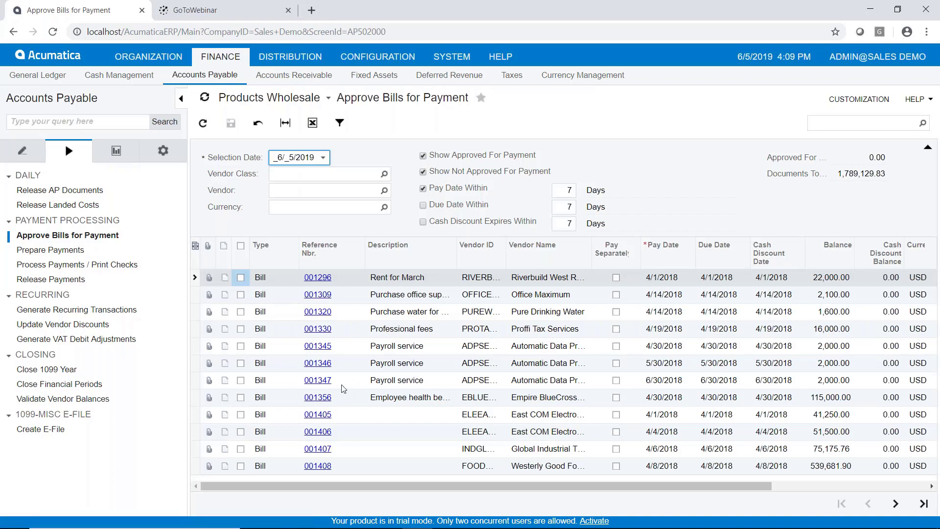
pyautogui.click(240, 277)
pyautogui.click(240, 294)
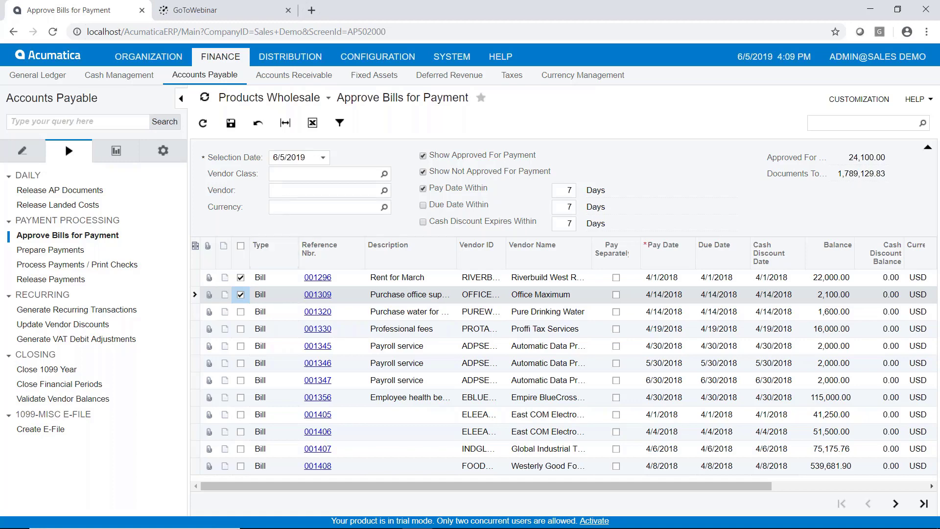
pyautogui.click(232, 128)
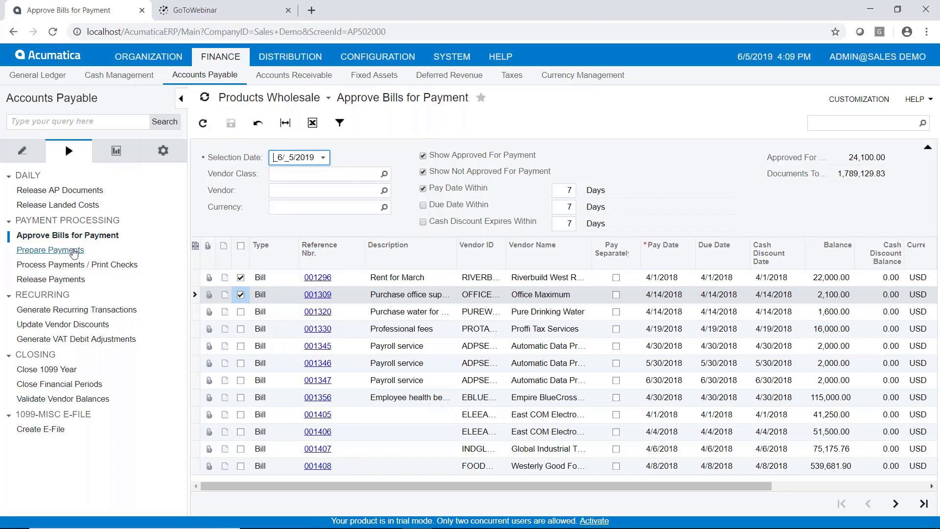
# - On Prepare Payments, select bills 001296 and 001309 and process them into checks
pyautogui.click(68, 251)
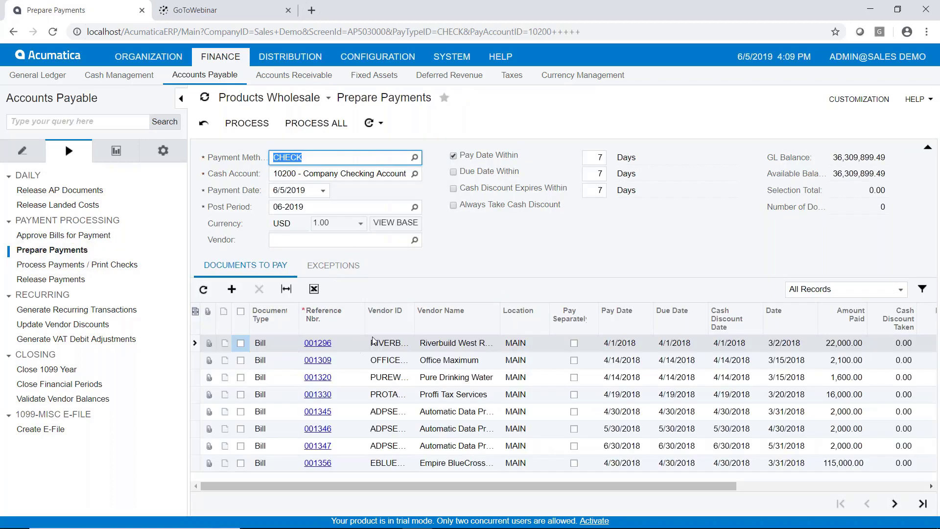
pyautogui.click(241, 345)
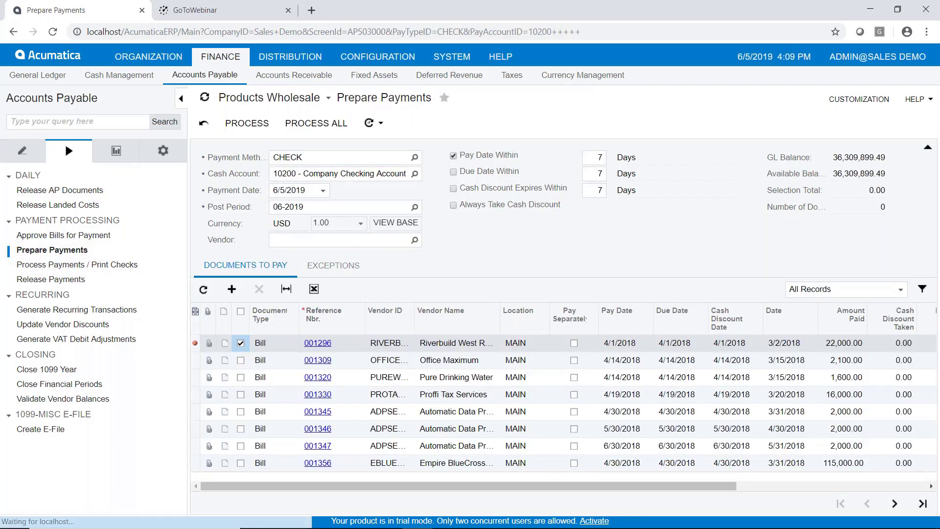
pyautogui.click(241, 360)
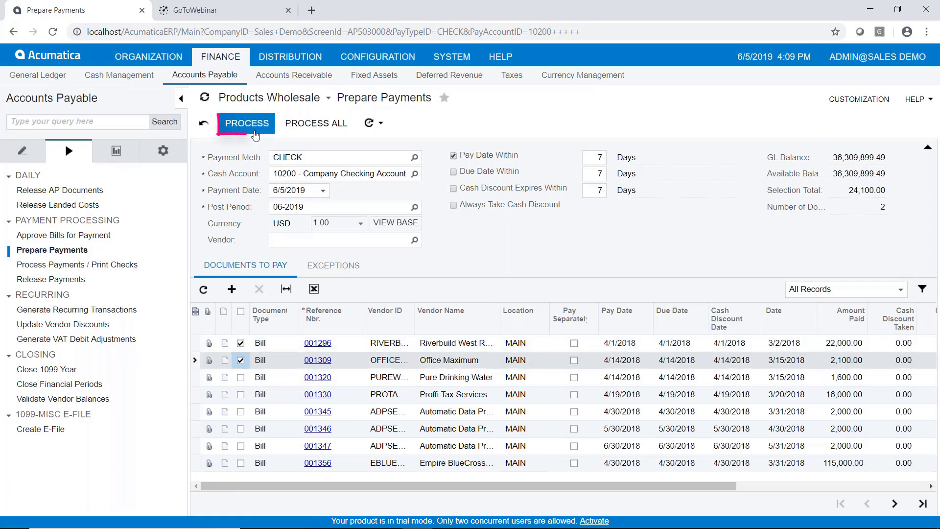
pyautogui.click(256, 130)
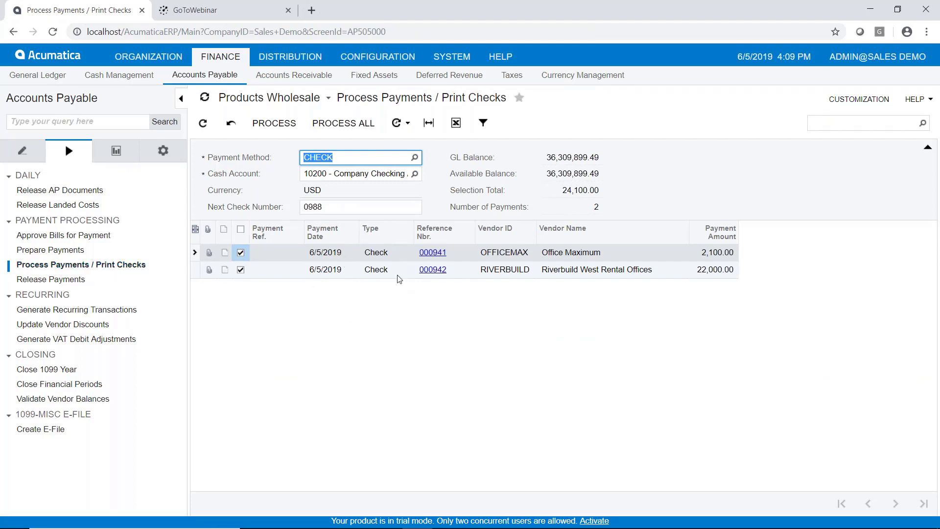
# - Print checks 0988 and 0989 and scroll through the Check Form with Remittance
pyautogui.click(274, 123)
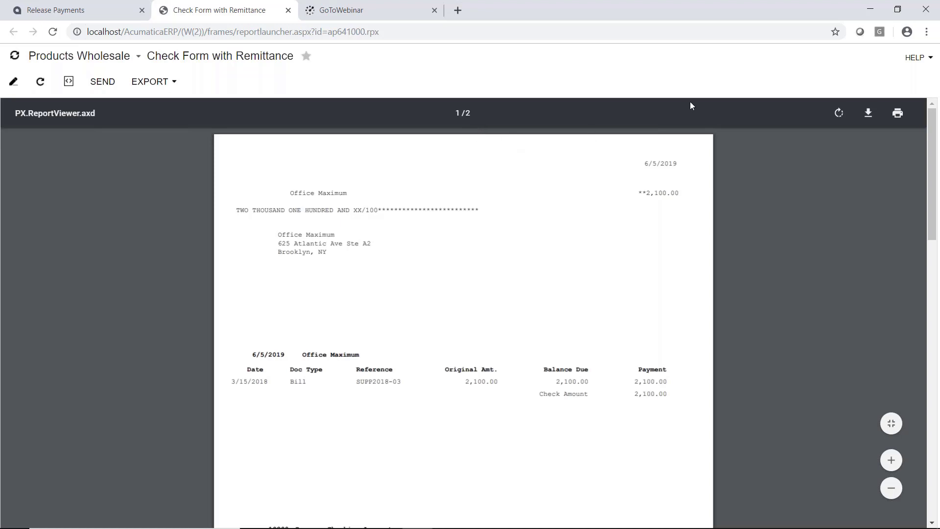
pyautogui.scroll(-4, 457, 184)
pyautogui.scroll(-12, 487, 235)
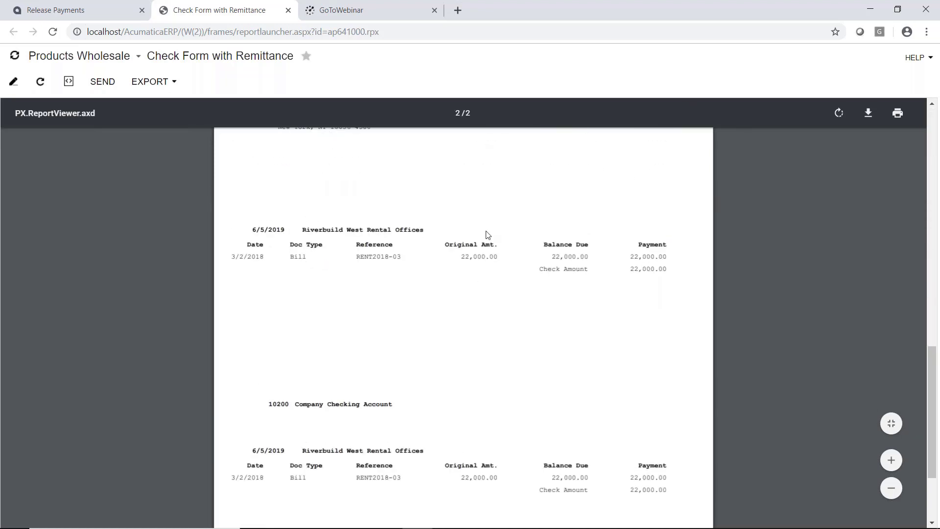
pyautogui.scroll(-1, 487, 235)
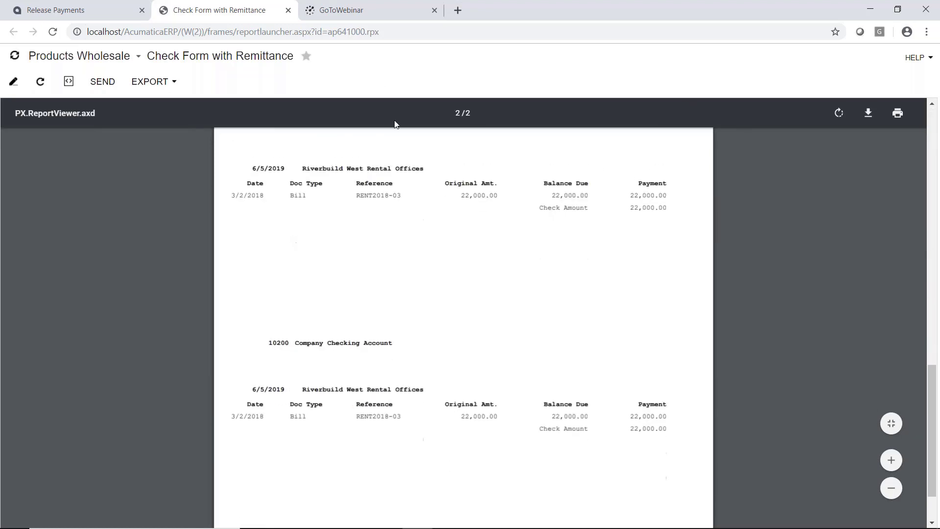
pyautogui.click(288, 11)
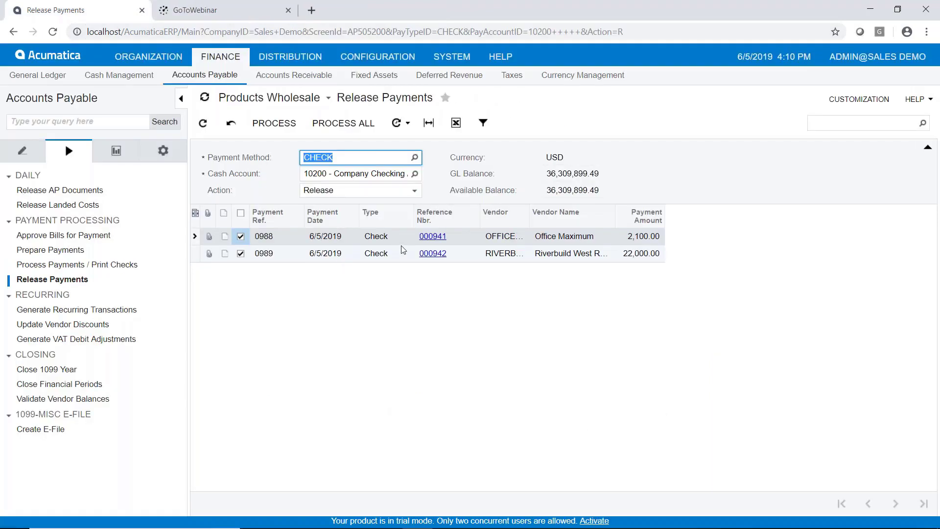